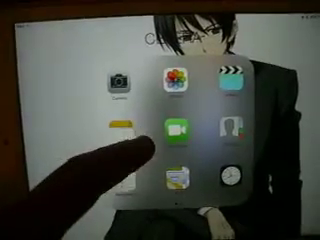
Swipe the open folder to its second page, showing Mail, Messages, Game Center and App Store.
drag(180, 160, 80, 160)
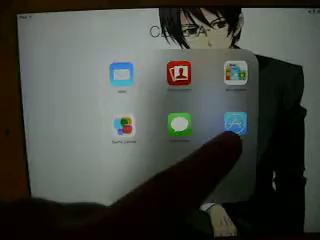